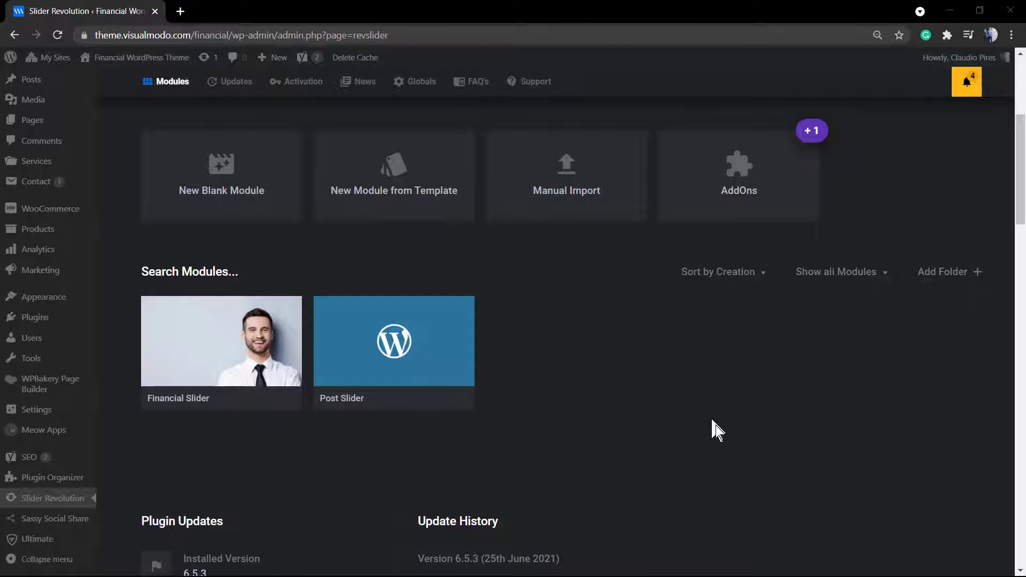
{"action": "scroll", "coordinate": [48, 112], "scroll_direction": "up", "scroll_amount": 5}
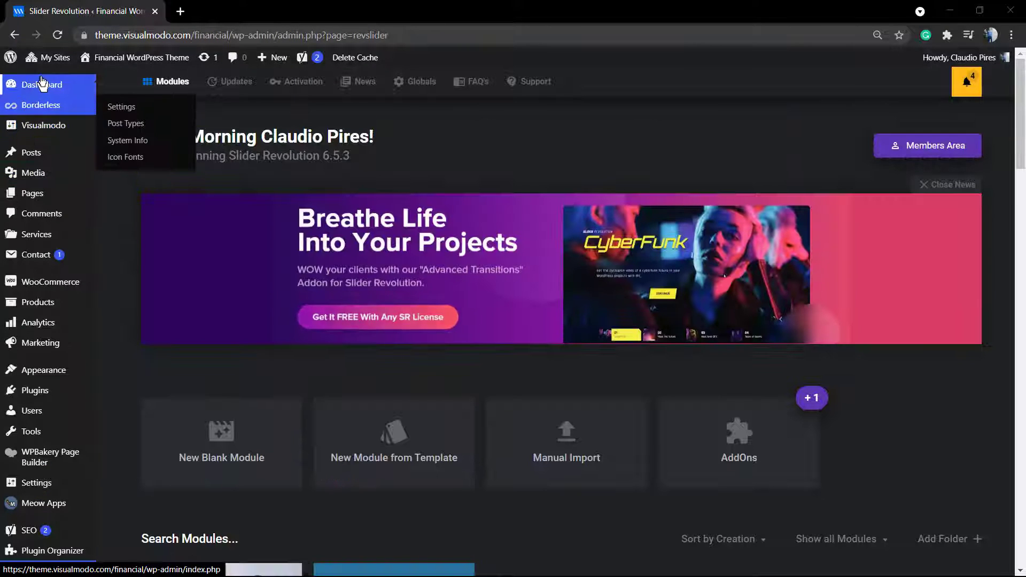
{"action": "scroll", "coordinate": [46, 307], "scroll_direction": "down", "scroll_amount": 1}
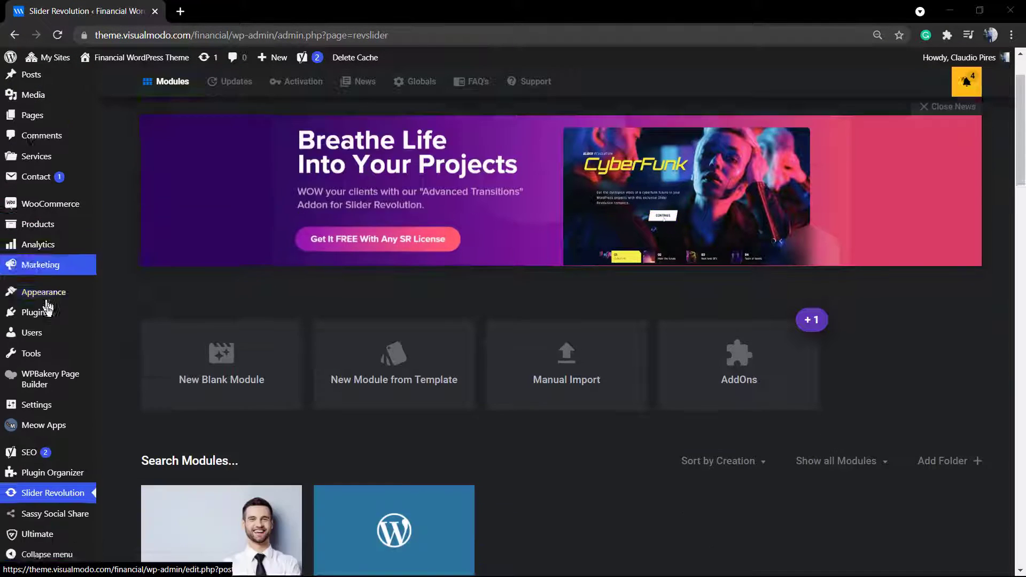
{"action": "scroll", "coordinate": [47, 312], "scroll_direction": "down", "scroll_amount": 2}
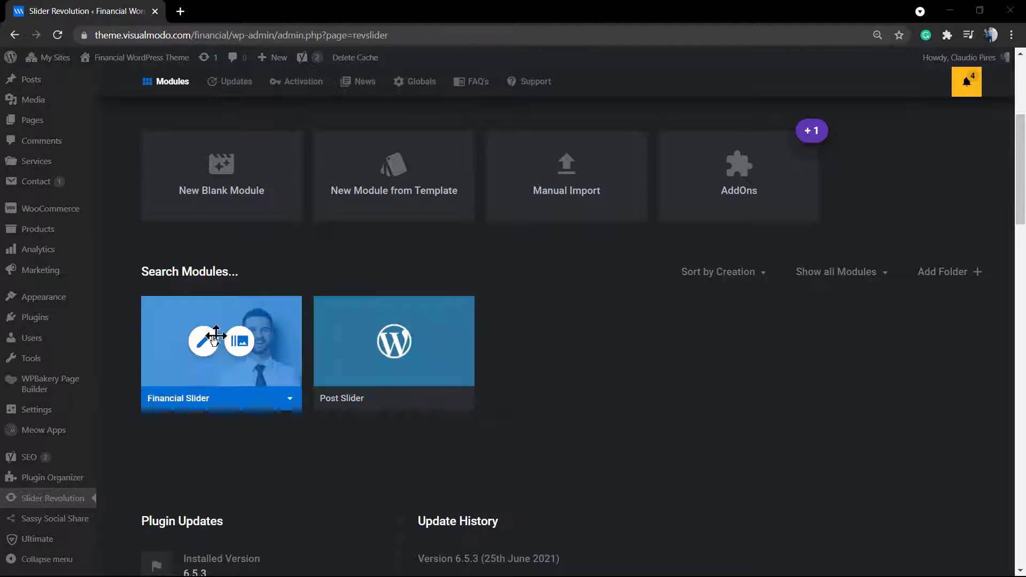
{"action": "mouse_move", "coordinate": [221, 353]}
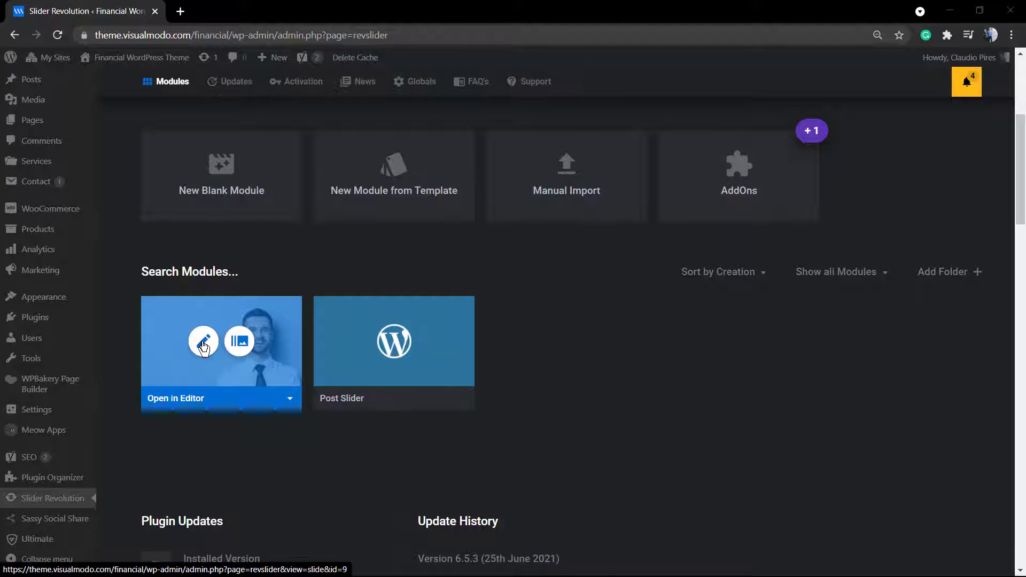
Step: Open the Financial Slider module for editing in the slide editor
{"action": "left_click", "coordinate": [203, 346]}
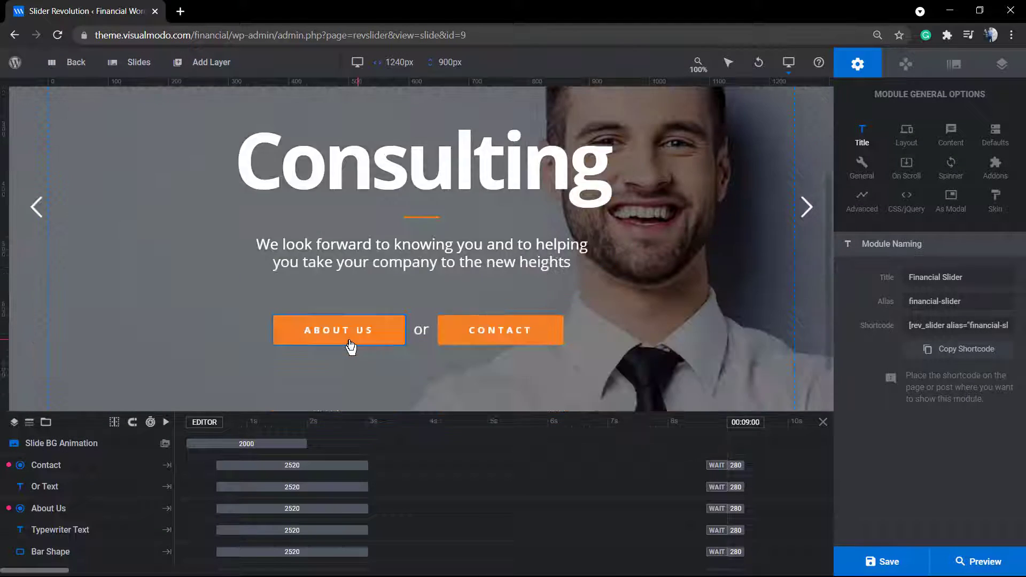
{"action": "scroll", "coordinate": [339, 245], "scroll_direction": "down", "scroll_amount": 3}
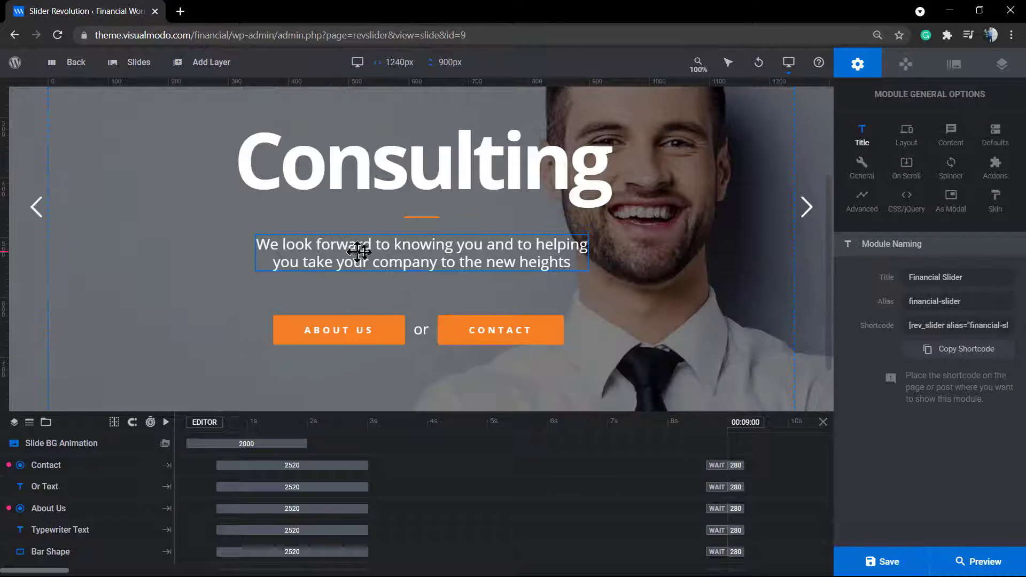
{"action": "scroll", "coordinate": [419, 247], "scroll_direction": "down", "scroll_amount": 1}
{"action": "scroll", "coordinate": [377, 255], "scroll_direction": "up", "scroll_amount": 2}
{"action": "scroll", "coordinate": [404, 252], "scroll_direction": "up", "scroll_amount": 2}
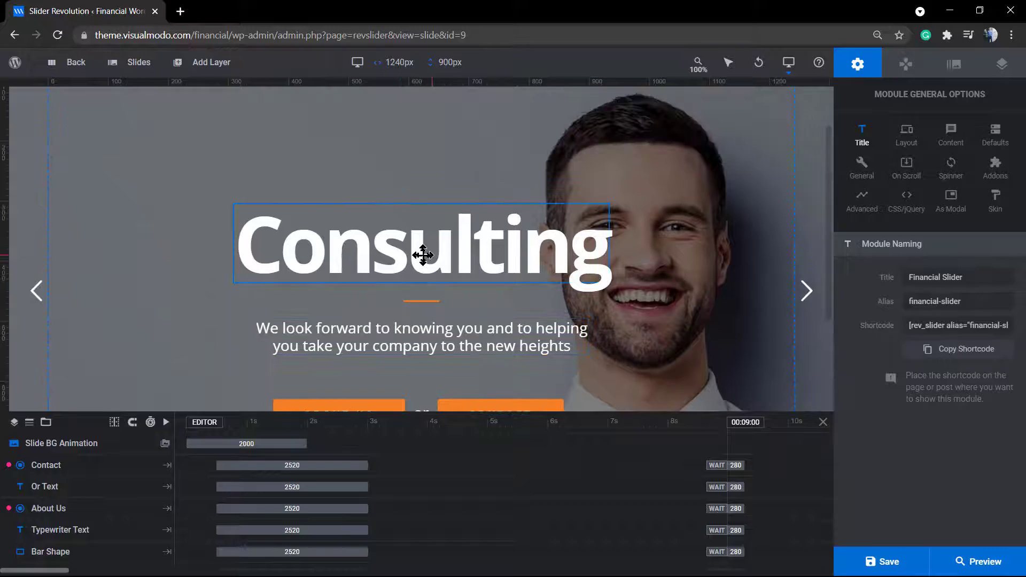
Step: Select the Consulting title layer on the canvas
{"action": "left_click", "coordinate": [423, 254]}
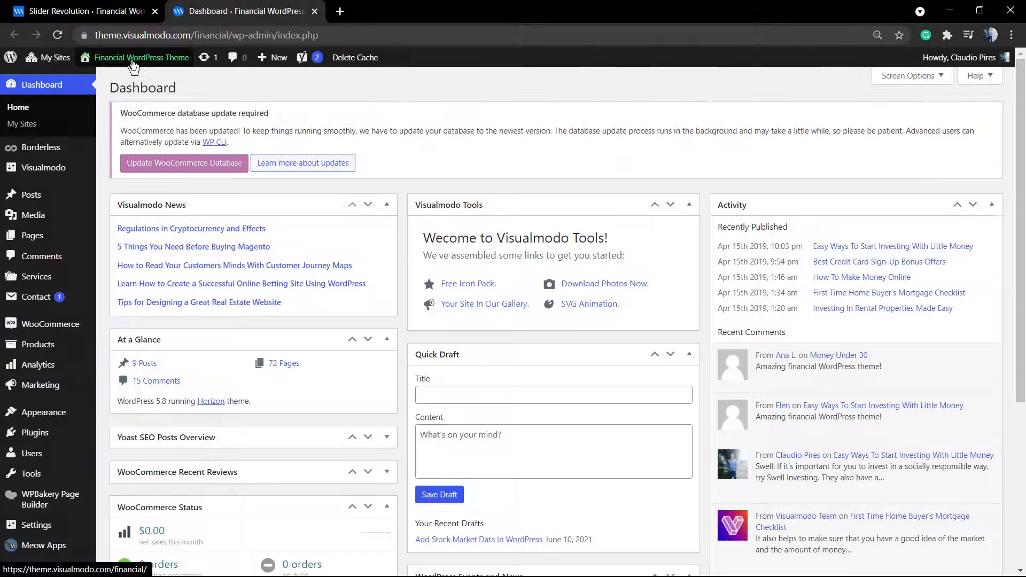
Step: Visit the live Financial site from the WordPress admin bar in the second tab
{"action": "left_click", "coordinate": [136, 84]}
{"action": "scroll", "coordinate": [252, 281], "scroll_direction": "down", "scroll_amount": 1}
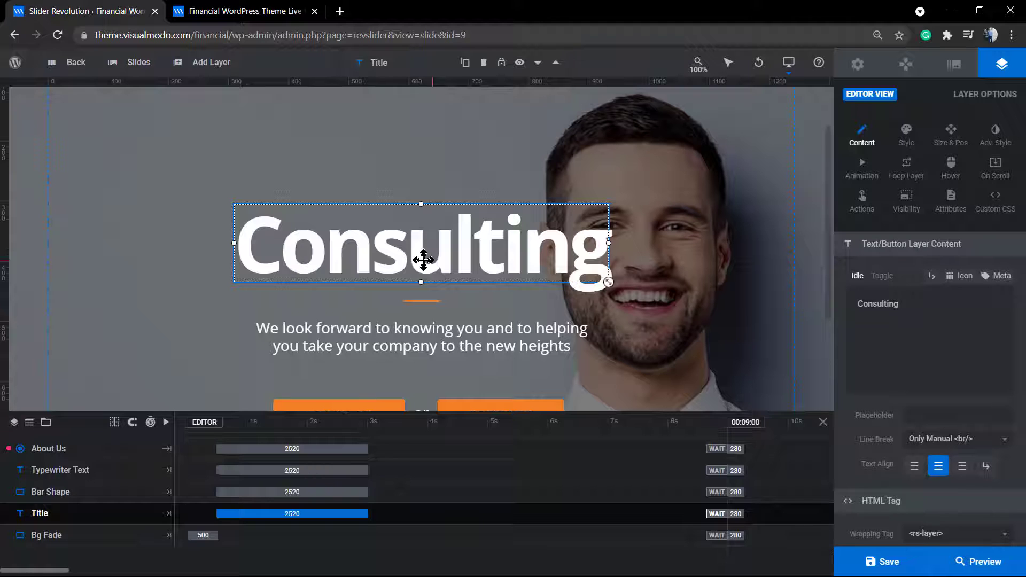
{"action": "left_click", "coordinate": [442, 327]}
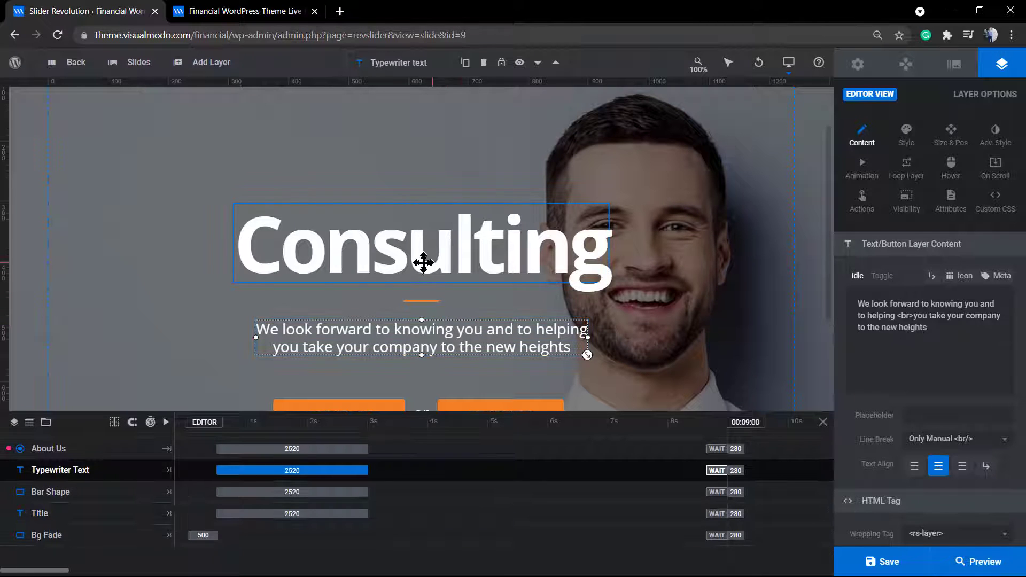
{"action": "left_click", "coordinate": [424, 261]}
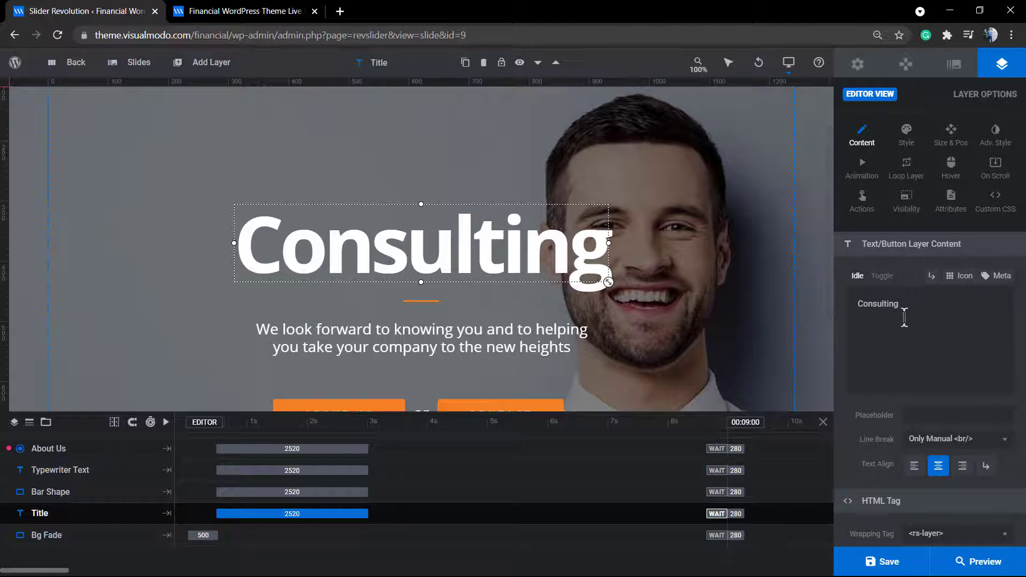
{"action": "scroll", "coordinate": [930, 372], "scroll_direction": "down", "scroll_amount": 1}
{"action": "scroll", "coordinate": [928, 366], "scroll_direction": "up", "scroll_amount": 1}
Step: Show the title layer's Style options and browse the Quick Style preset headline library without applying one
{"action": "left_click", "coordinate": [909, 141]}
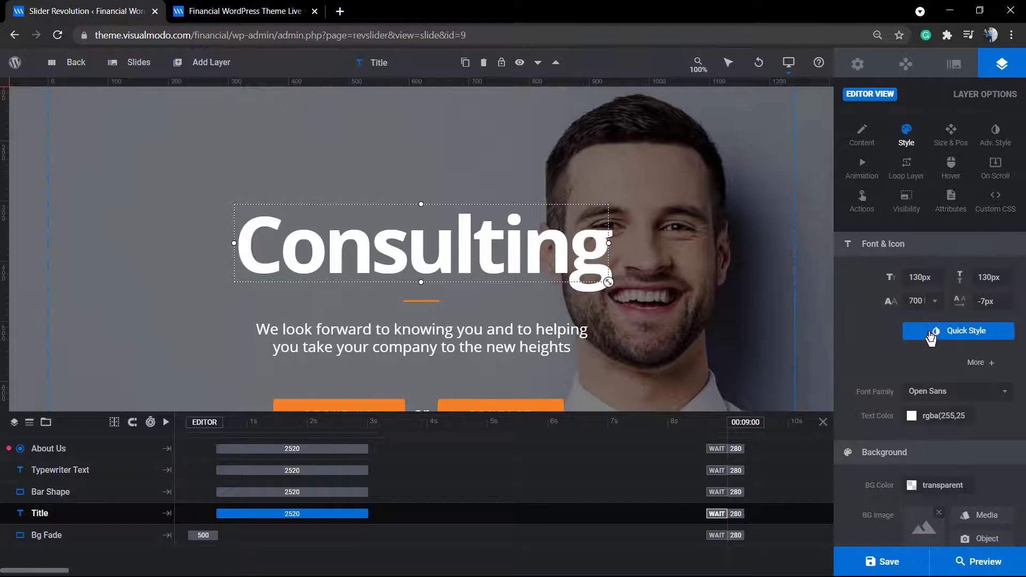
{"action": "left_click", "coordinate": [930, 337]}
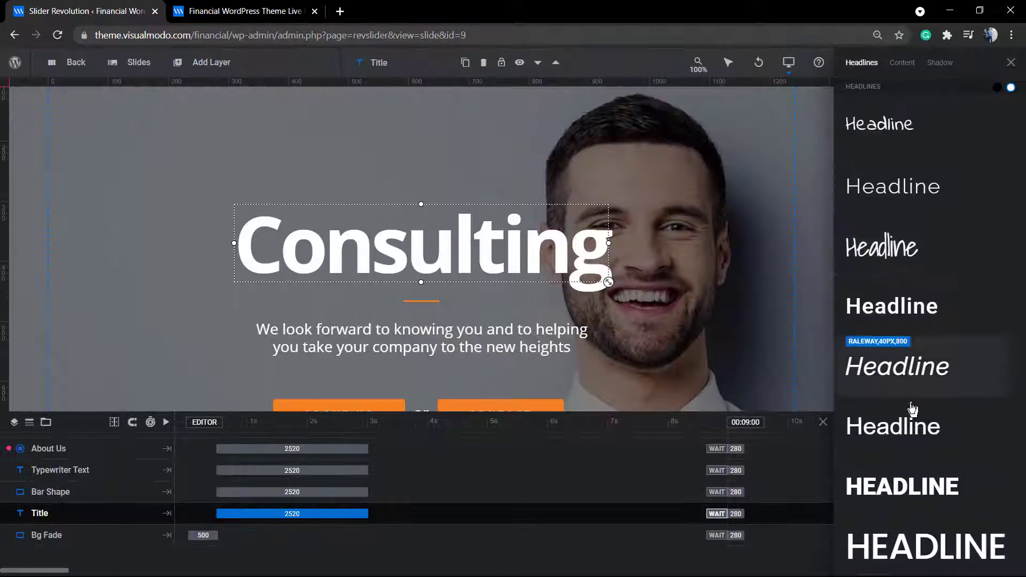
{"action": "scroll", "coordinate": [909, 416], "scroll_direction": "down", "scroll_amount": 4}
{"action": "scroll", "coordinate": [911, 412], "scroll_direction": "down", "scroll_amount": 2}
{"action": "scroll", "coordinate": [911, 413], "scroll_direction": "up", "scroll_amount": 3}
{"action": "scroll", "coordinate": [913, 405], "scroll_direction": "up", "scroll_amount": 3}
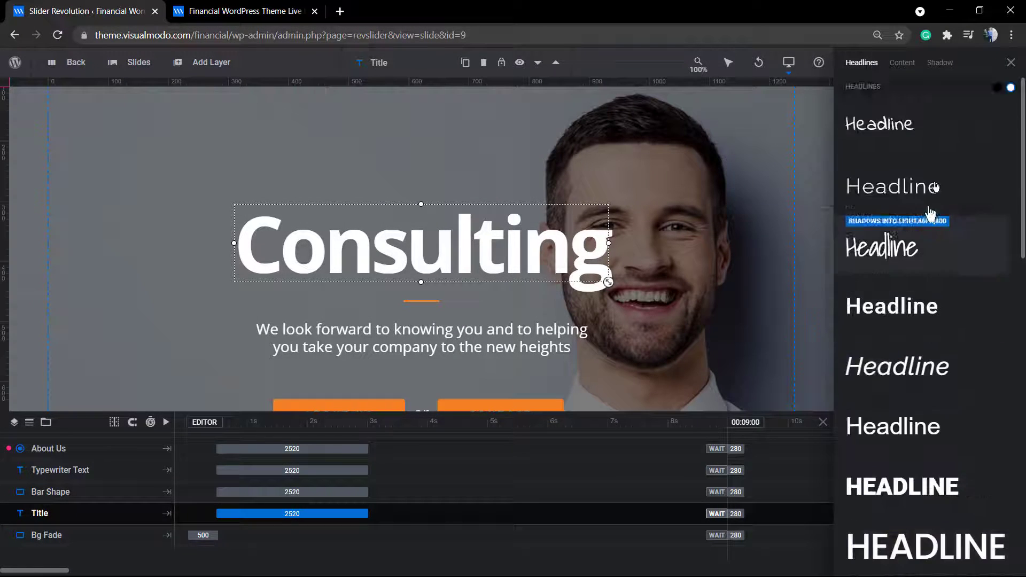
{"action": "left_click", "coordinate": [1010, 64]}
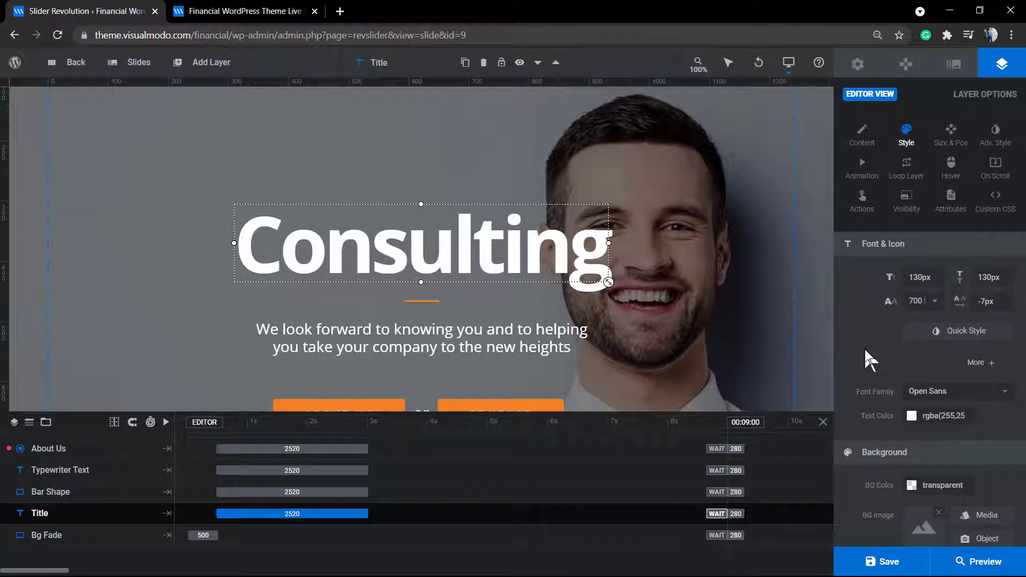
{"action": "scroll", "coordinate": [944, 429], "scroll_direction": "down", "scroll_amount": 3}
{"action": "scroll", "coordinate": [944, 429], "scroll_direction": "down", "scroll_amount": 3}
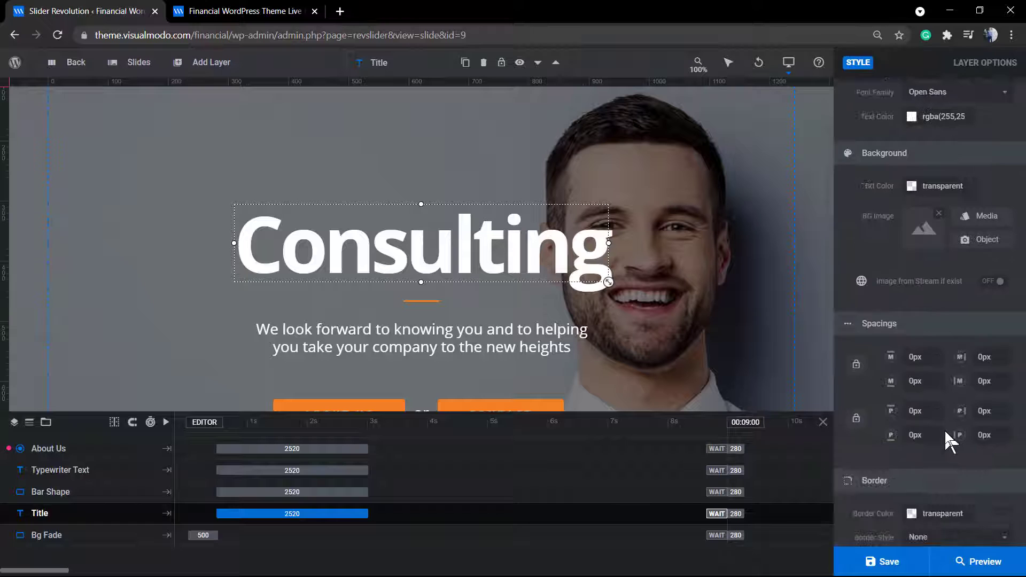
{"action": "scroll", "coordinate": [945, 441], "scroll_direction": "down", "scroll_amount": 2}
{"action": "scroll", "coordinate": [943, 417], "scroll_direction": "up", "scroll_amount": 2}
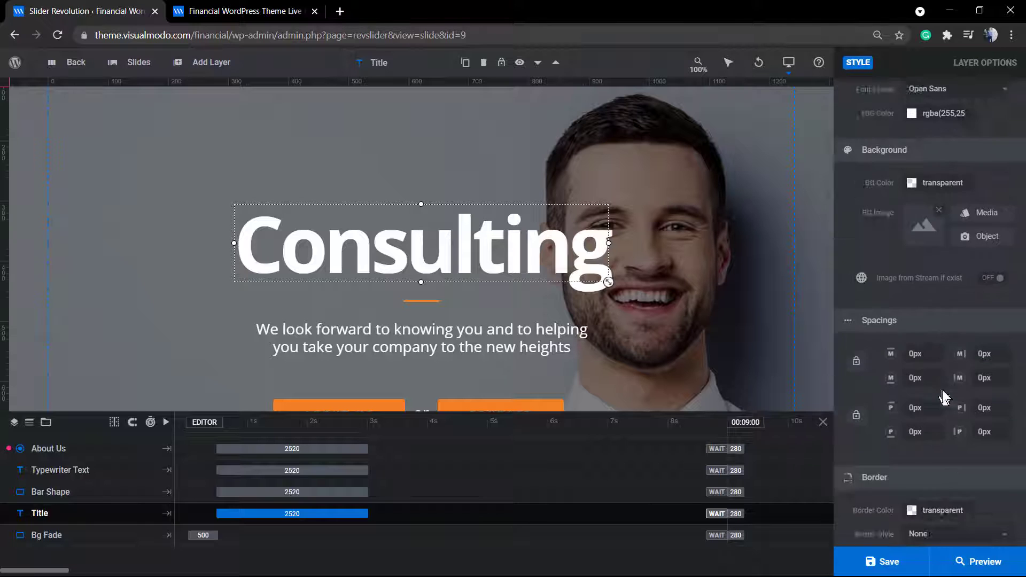
{"action": "scroll", "coordinate": [941, 387], "scroll_direction": "up", "scroll_amount": 4}
{"action": "scroll", "coordinate": [929, 369], "scroll_direction": "up", "scroll_amount": 2}
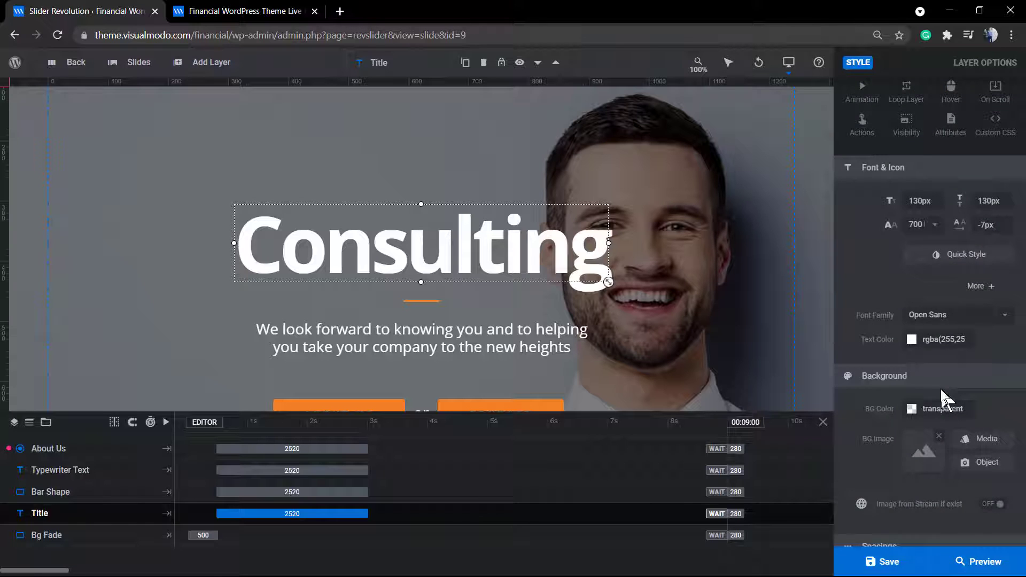
Step: Inspect the title's white text colour in the colour picker, leaving it unchanged
{"action": "left_click", "coordinate": [936, 342]}
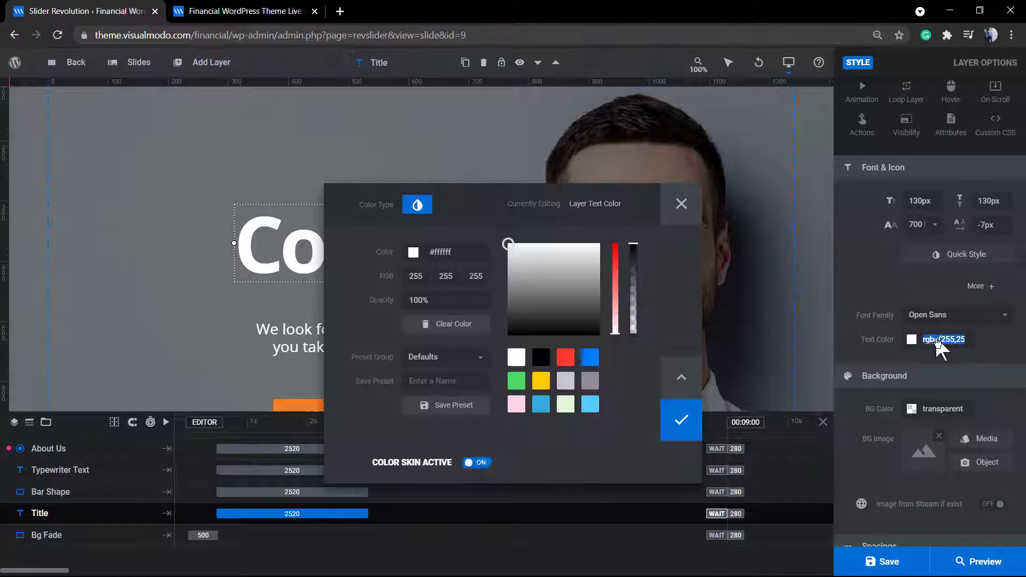
{"action": "left_click", "coordinate": [680, 203]}
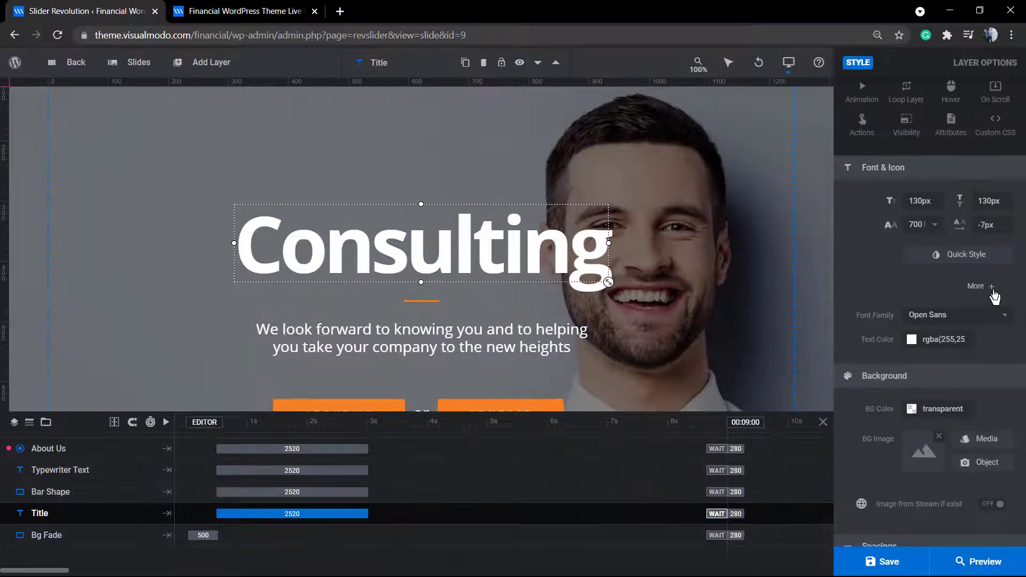
Step: Reveal the extra Font & Icon options and try italic on the title, ending with it upright
{"action": "left_click", "coordinate": [992, 286]}
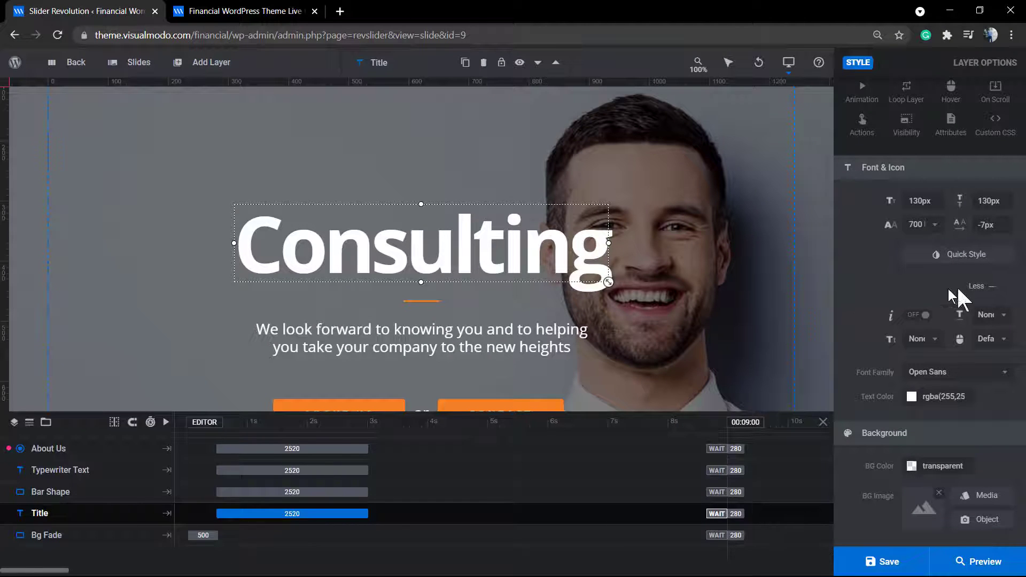
{"action": "left_click", "coordinate": [920, 322]}
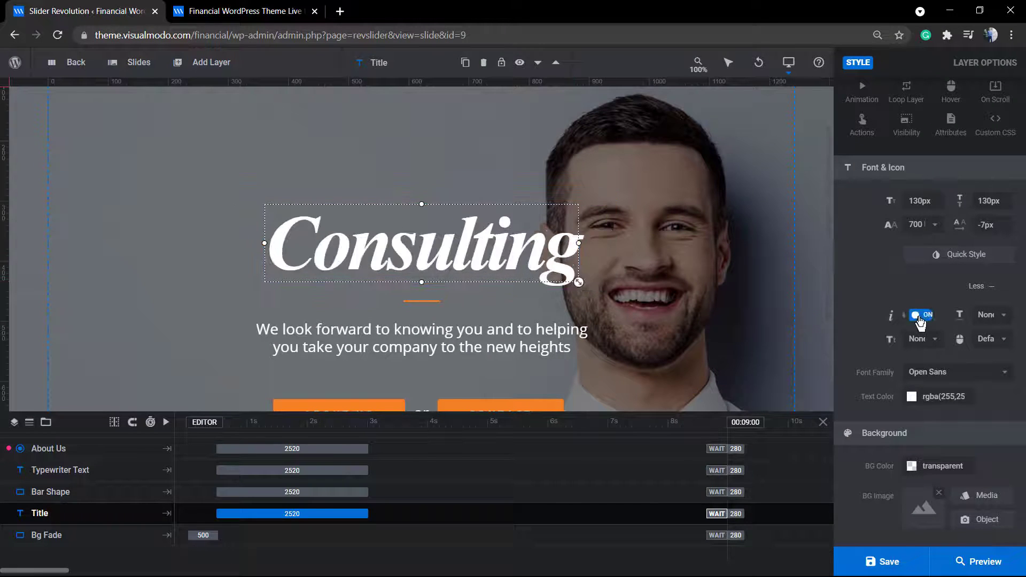
{"action": "left_click", "coordinate": [920, 320]}
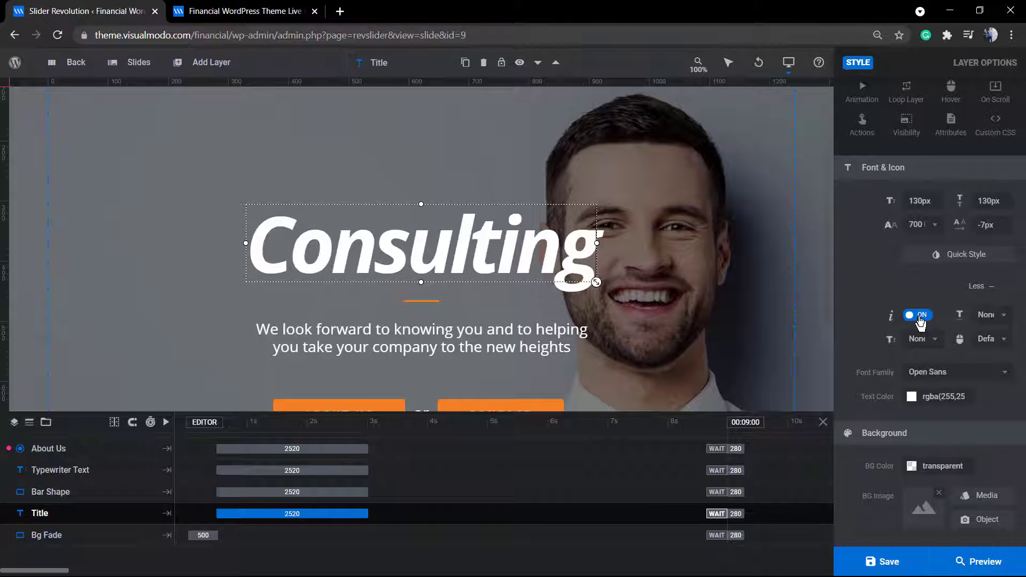
{"action": "left_click", "coordinate": [920, 321]}
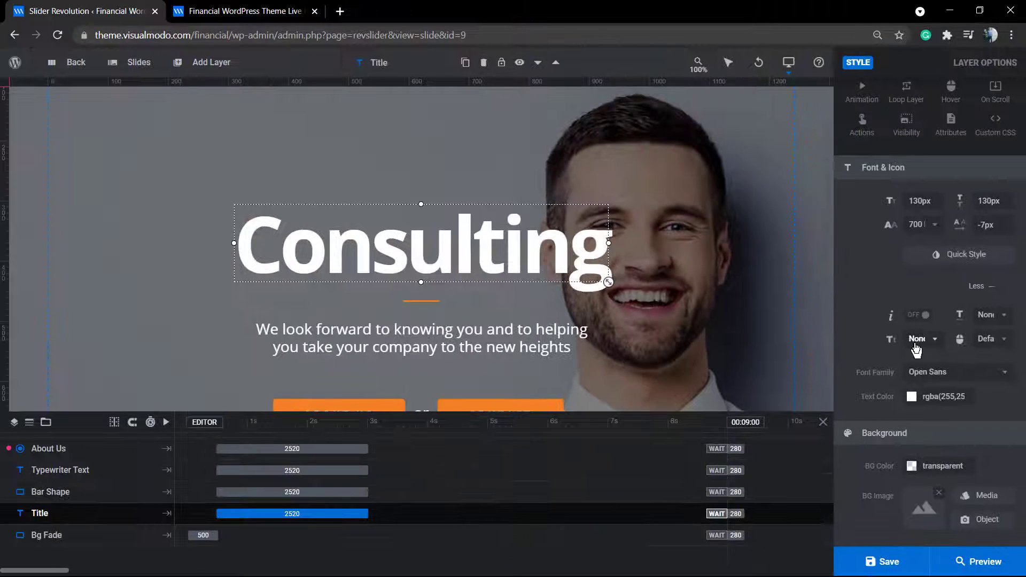
{"action": "left_click", "coordinate": [927, 345]}
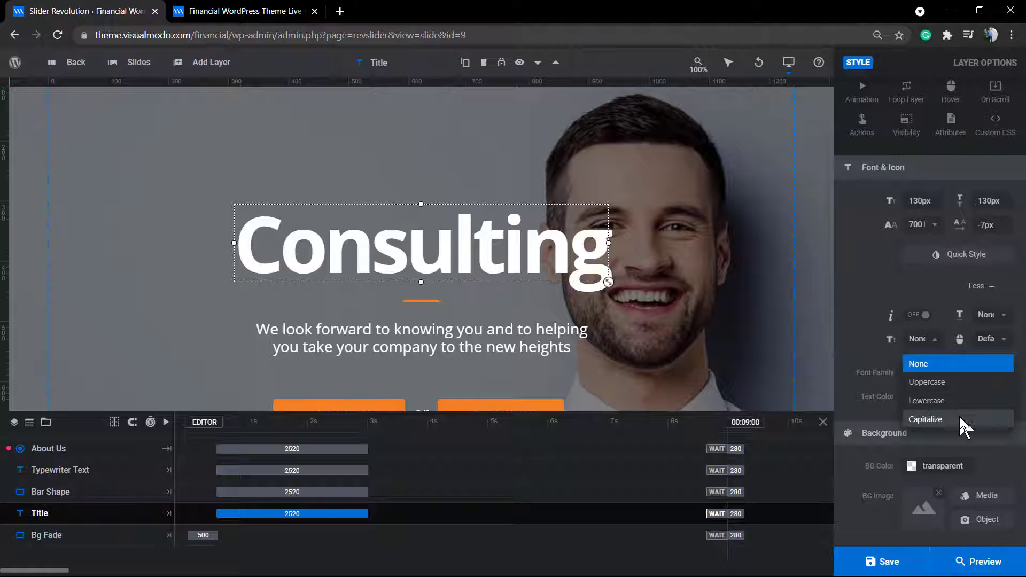
{"action": "left_click", "coordinate": [953, 389]}
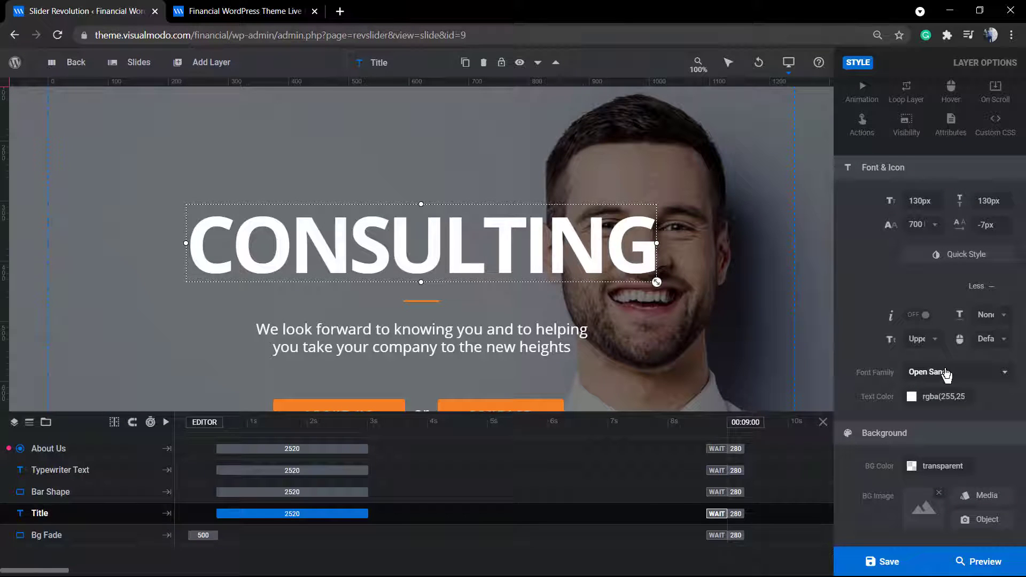
{"action": "left_click", "coordinate": [946, 373]}
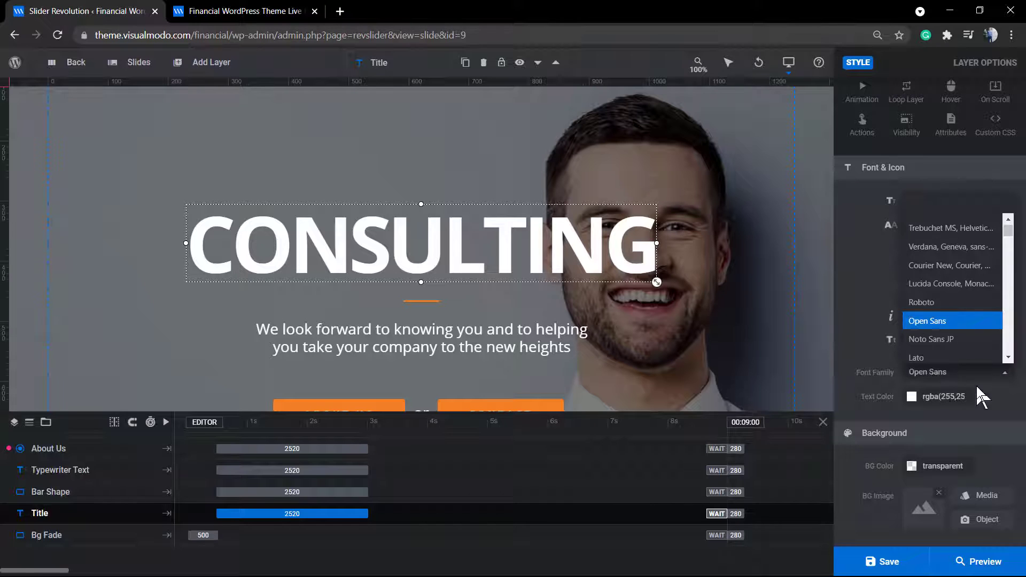
{"action": "left_click", "coordinate": [976, 386]}
{"action": "left_click", "coordinate": [932, 343]}
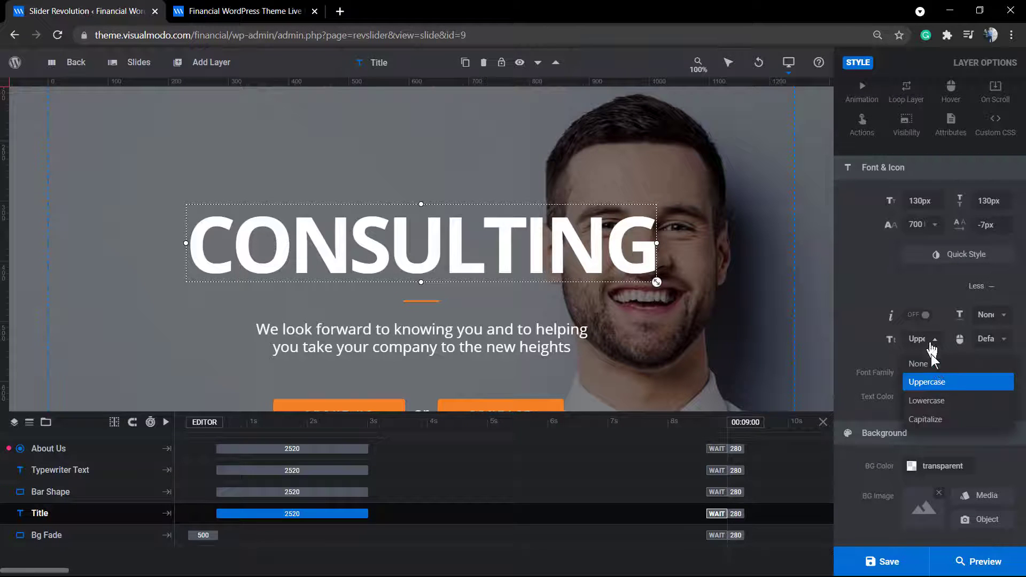
{"action": "left_click", "coordinate": [923, 399]}
{"action": "left_click", "coordinate": [929, 341]}
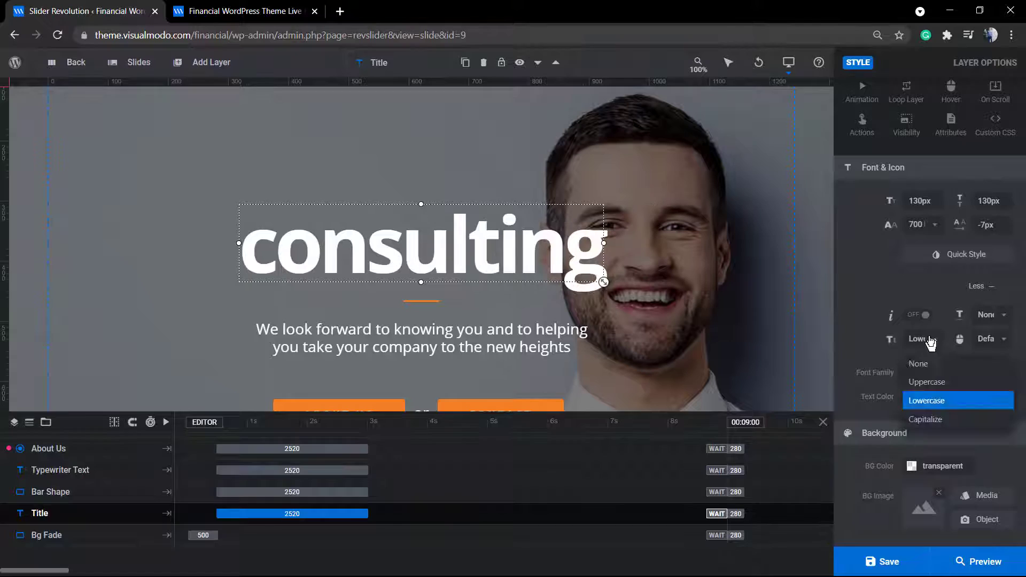
{"action": "left_click", "coordinate": [886, 417]}
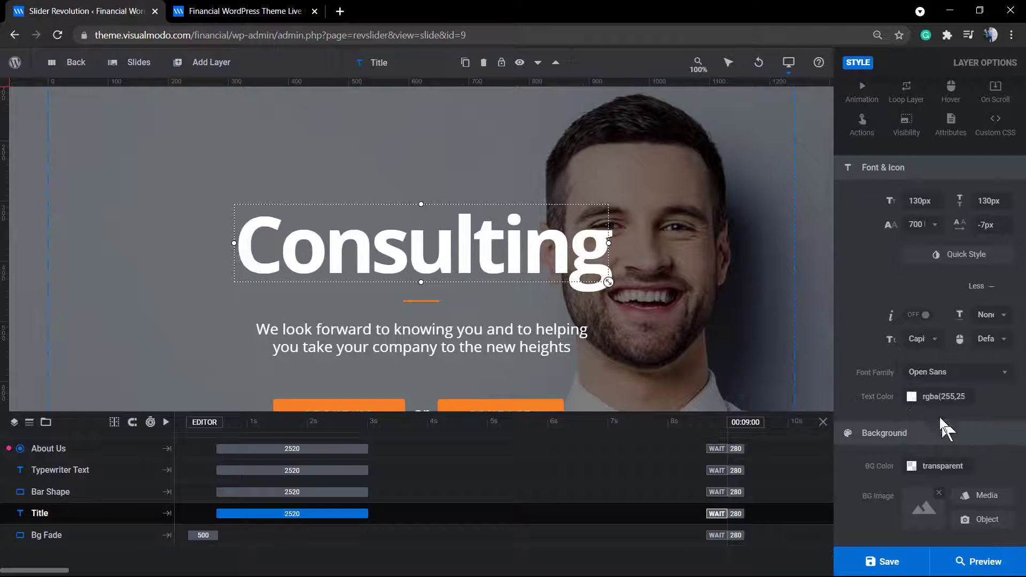
{"action": "left_click", "coordinate": [929, 340]}
{"action": "left_click", "coordinate": [951, 360]}
{"action": "left_click", "coordinate": [997, 343]}
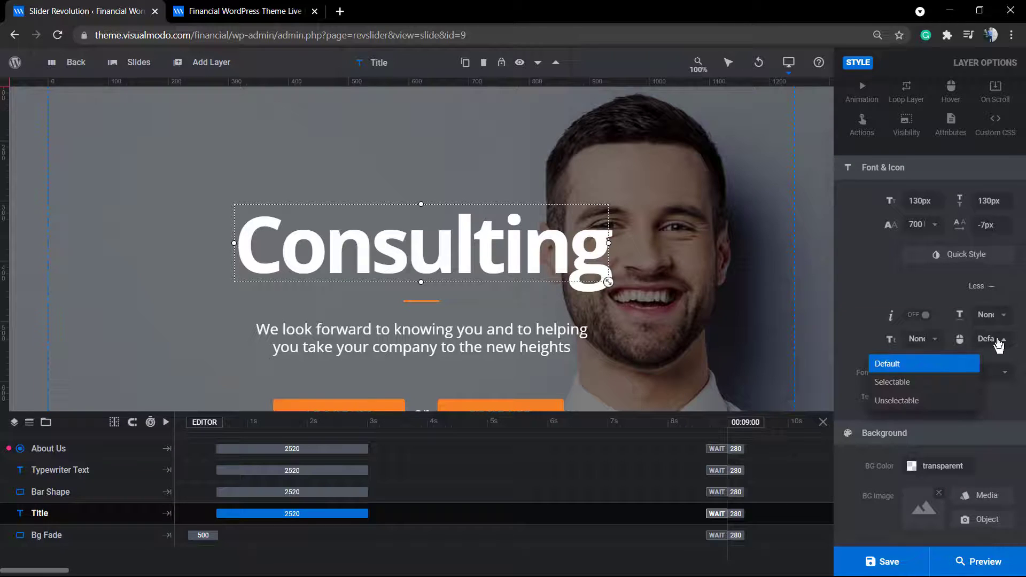
{"action": "left_click", "coordinate": [997, 341]}
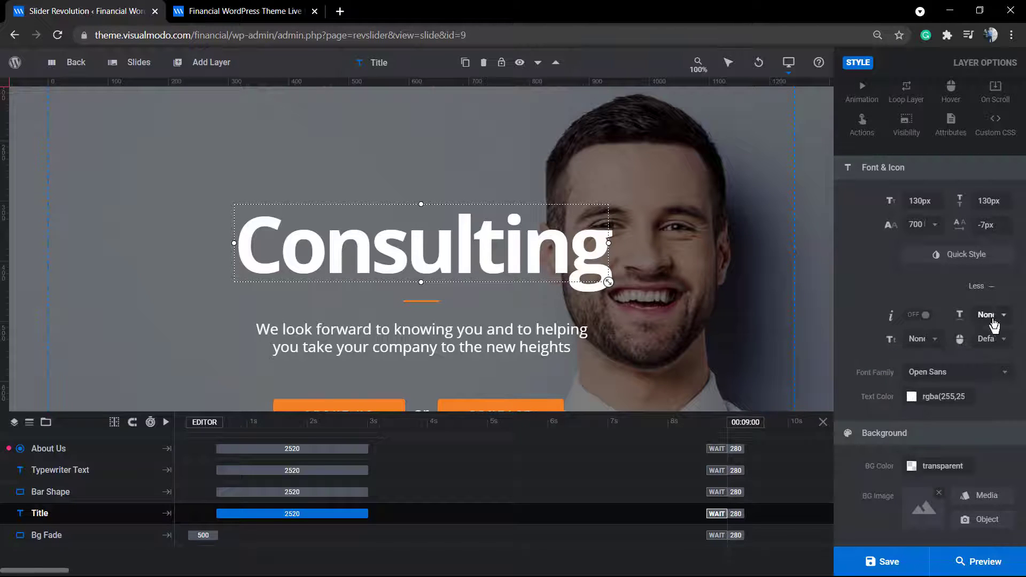
{"action": "left_click", "coordinate": [992, 319]}
{"action": "left_click", "coordinate": [994, 322]}
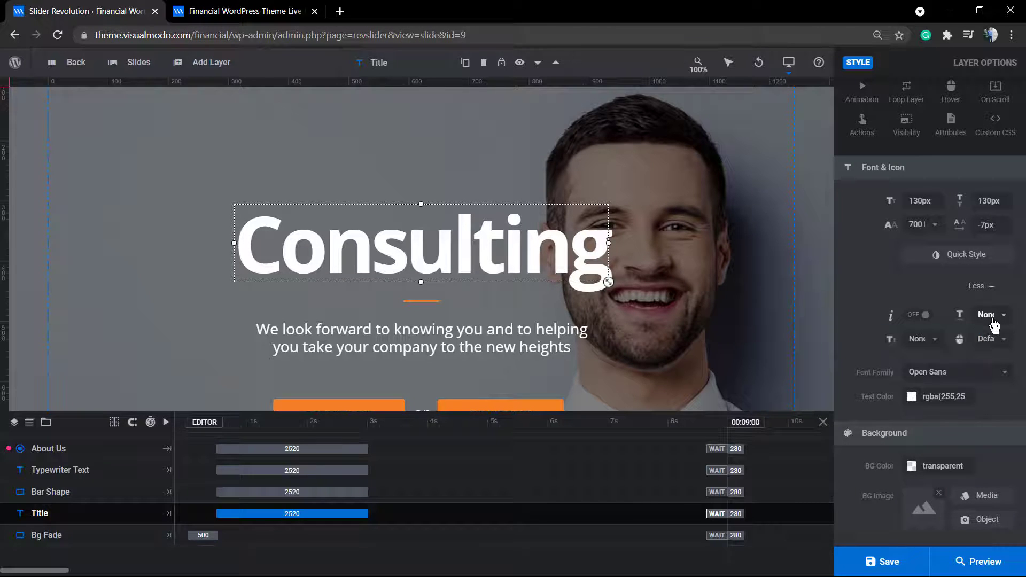
{"action": "left_click", "coordinate": [919, 340]}
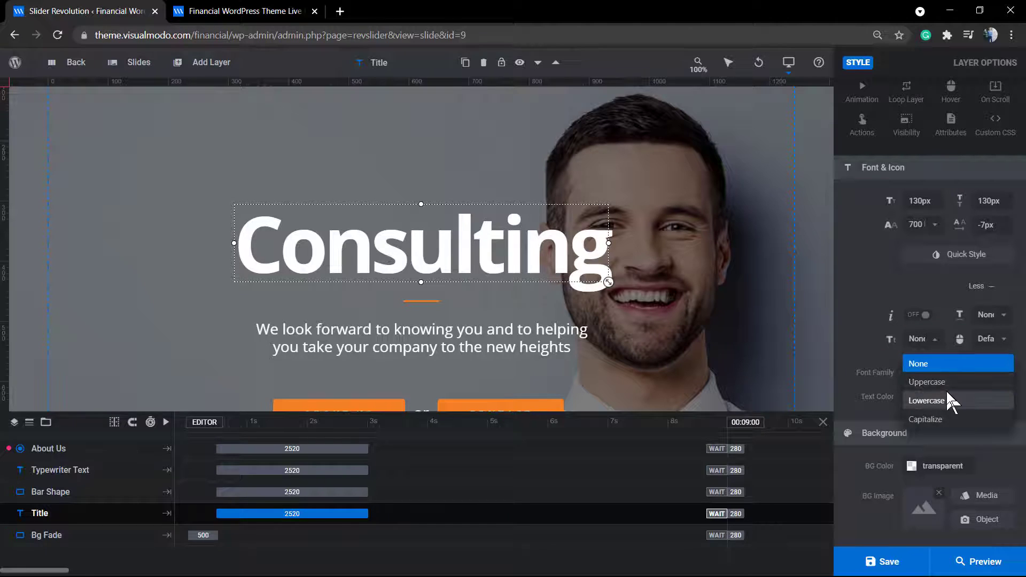
{"action": "mouse_move", "coordinate": [882, 561]}
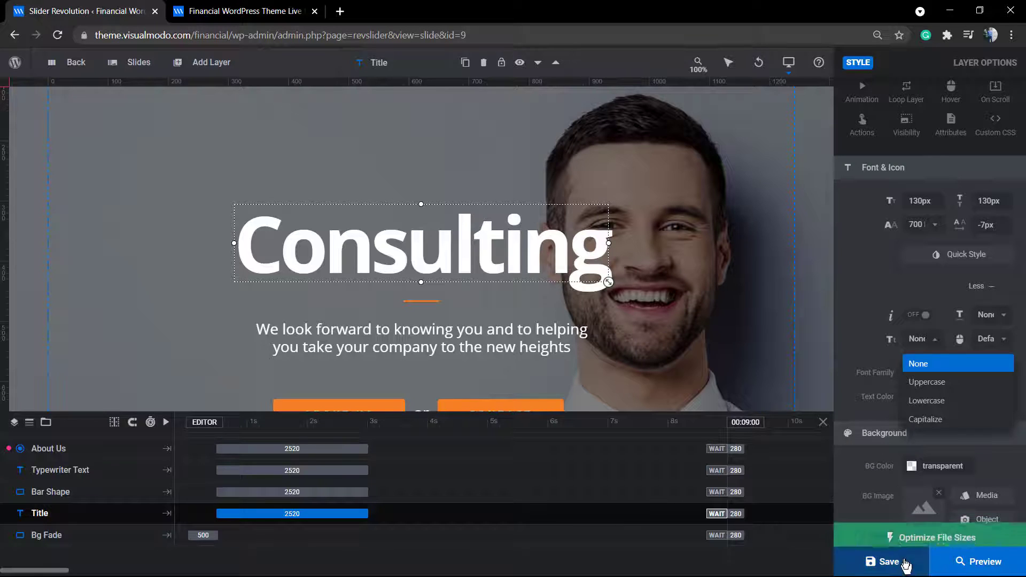
{"action": "left_click", "coordinate": [902, 532]}
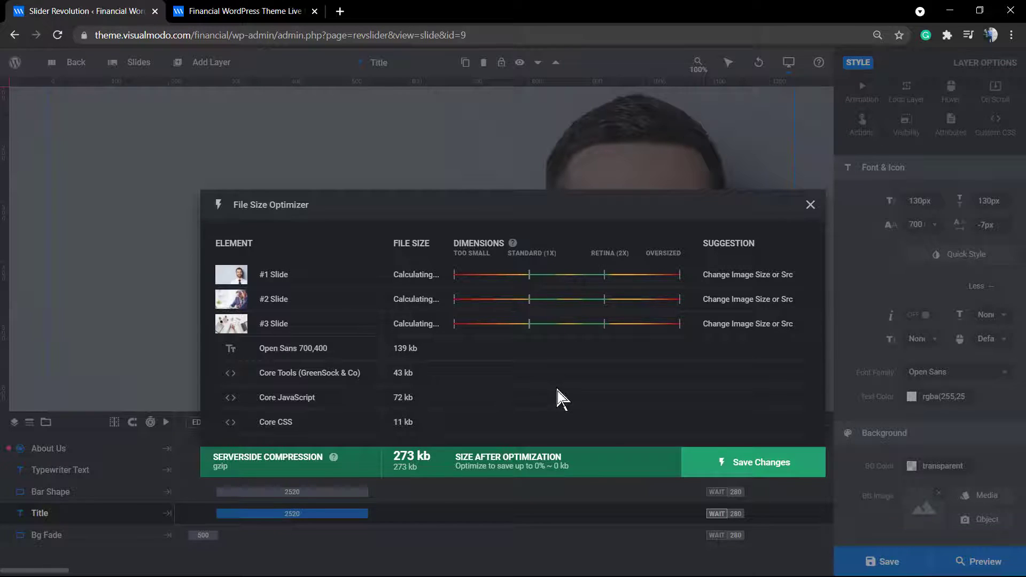
{"action": "left_click", "coordinate": [810, 204]}
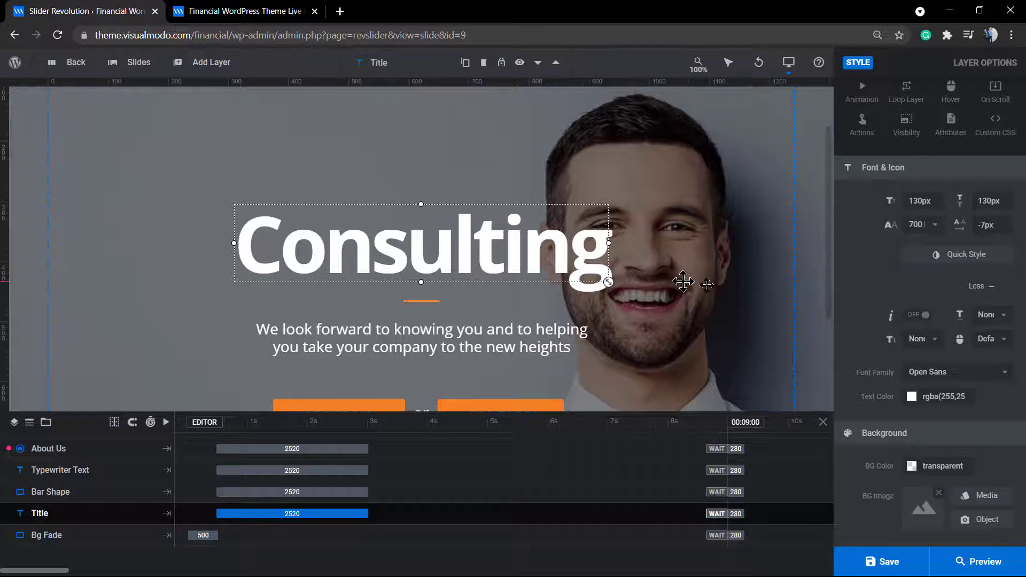
Step: List the text-transform letter-case options for the Consulting title
{"action": "left_click", "coordinate": [920, 337]}
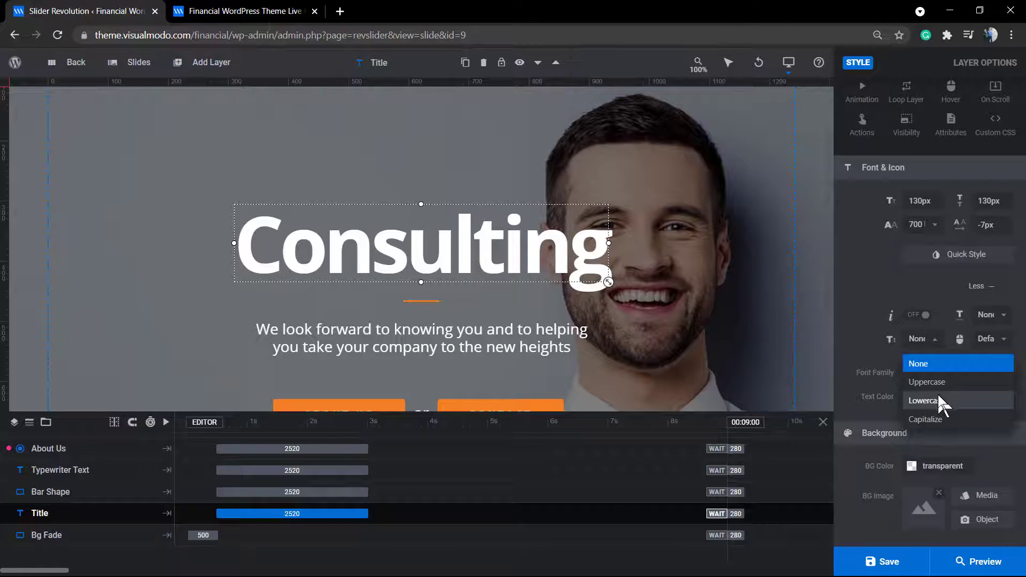